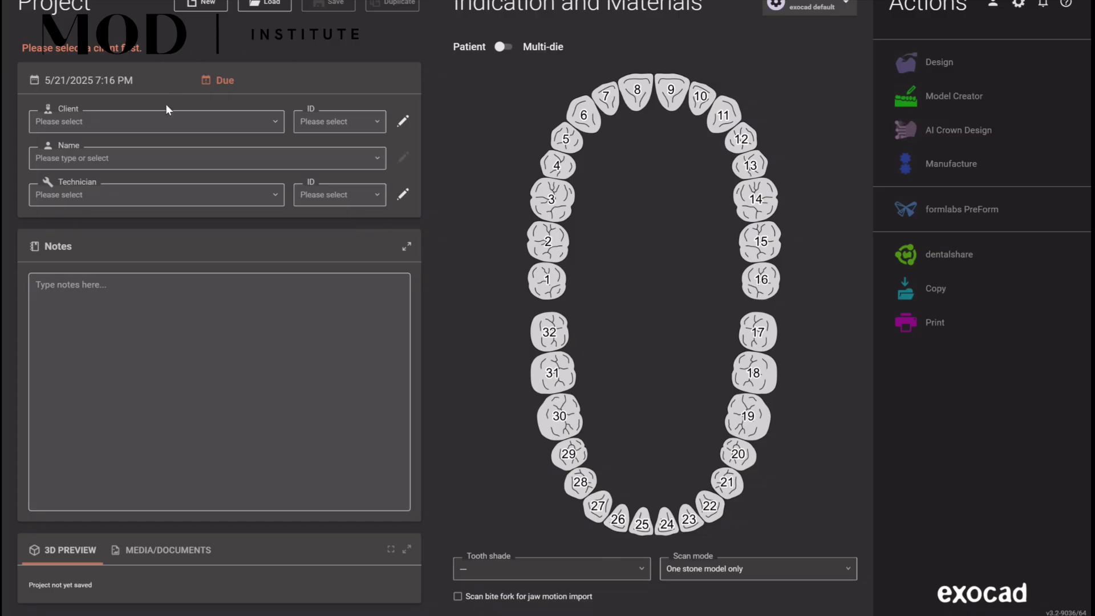
Step: Assign the Default client (ID 00001) and start entering the patient name
{"action": "left_click", "coordinate": [164, 118]}
{"action": "left_click", "coordinate": [175, 148]}
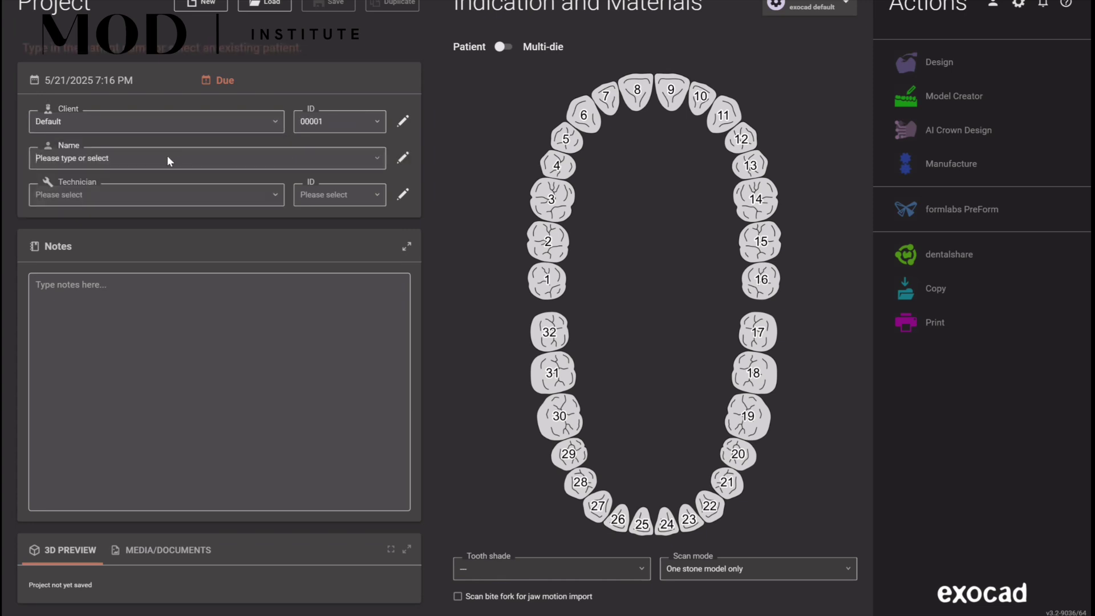
{"action": "left_click", "coordinate": [170, 161]}
{"action": "type", "text": "CE"}
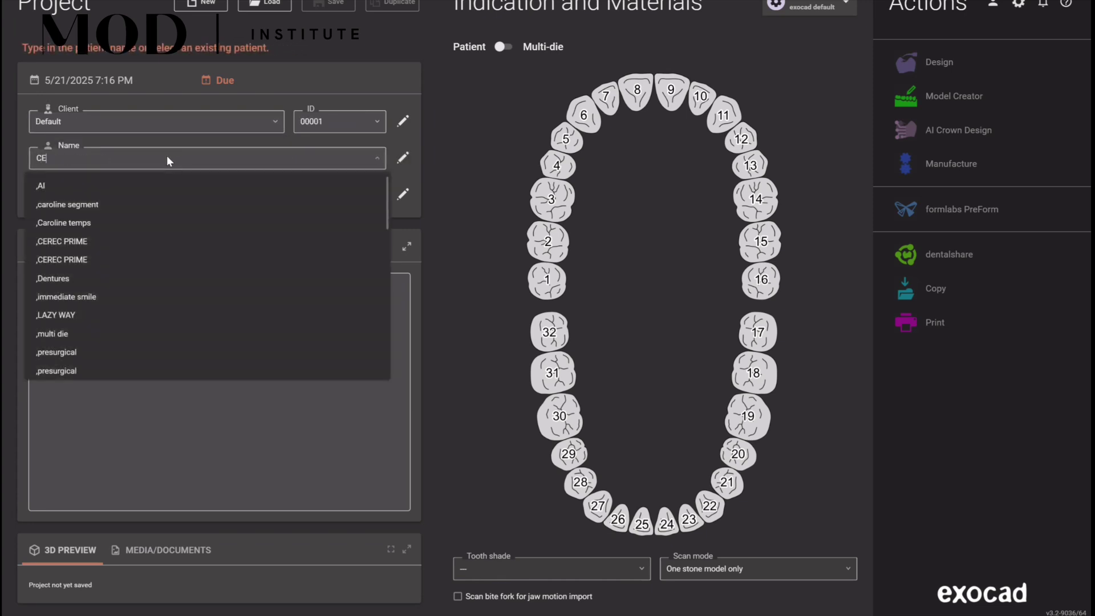
{"action": "type", "text": "REC EXOCAD PRIME MILL OR MCXL"}
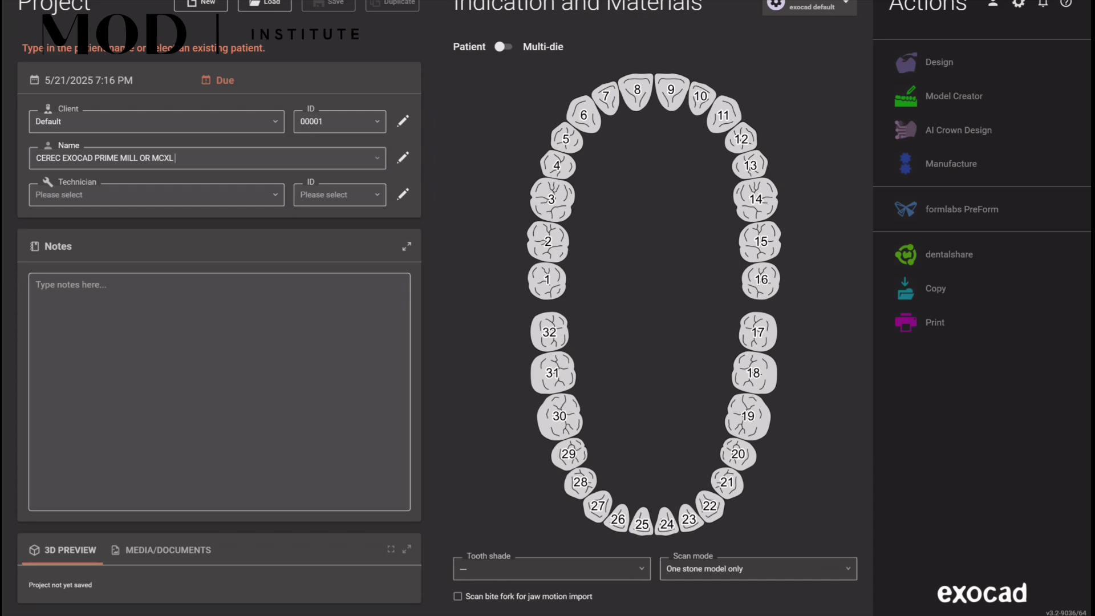
Step: Make tooth 4 an anatomic crown and browse the 5-Axis / Laser / 3D Print materials
{"action": "left_click", "coordinate": [572, 166]}
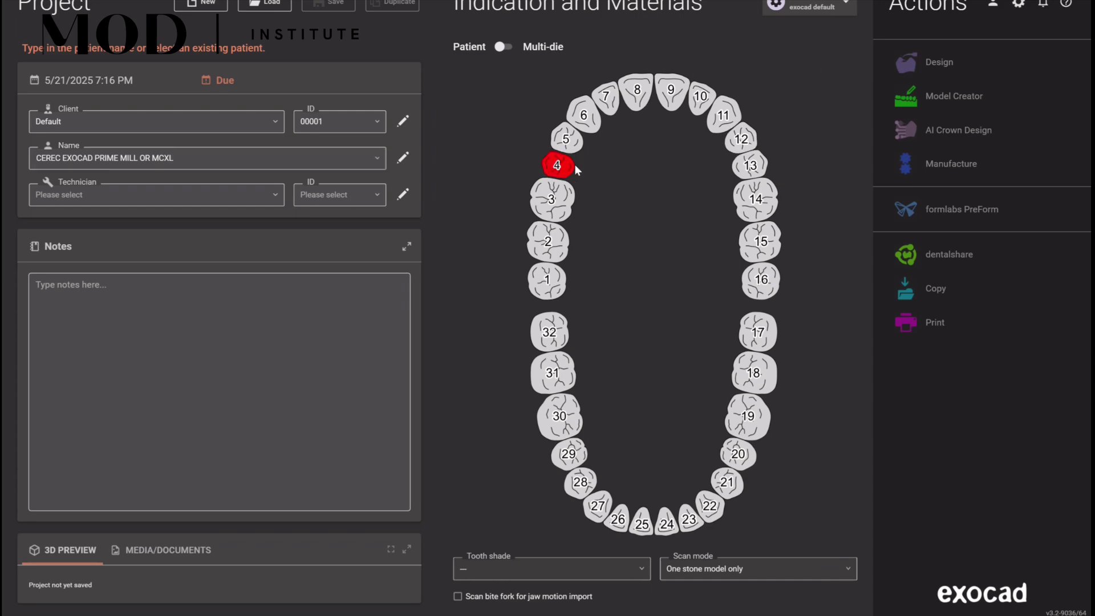
{"action": "left_click", "coordinate": [101, 66]}
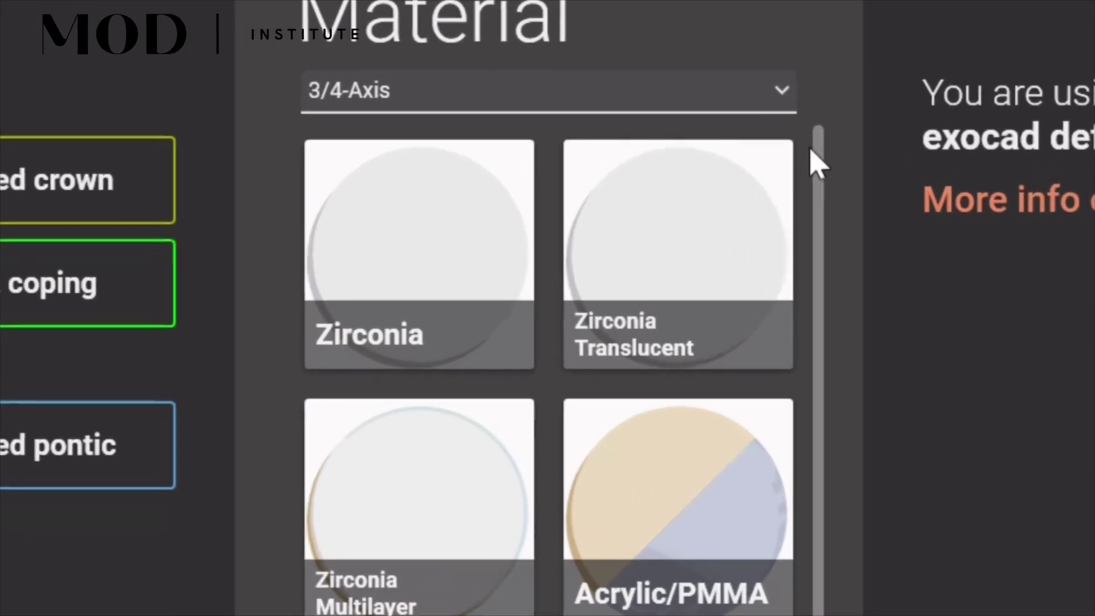
{"action": "left_click", "coordinate": [571, 32]}
{"action": "left_click", "coordinate": [476, 198]}
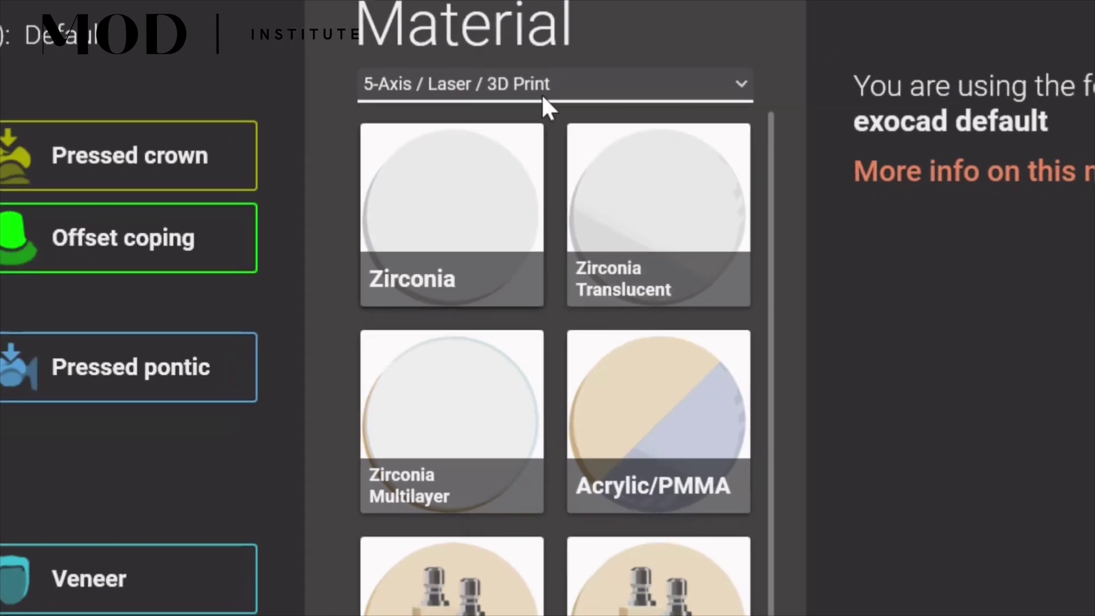
{"action": "scroll", "coordinate": [542, 108], "scroll_direction": "down", "scroll_amount": 5}
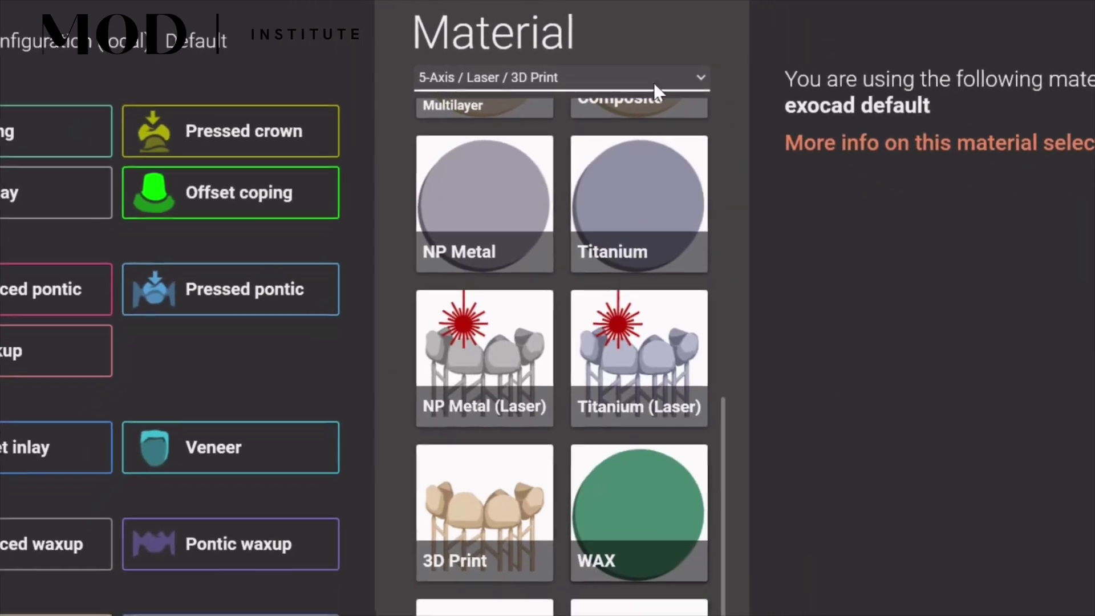
Step: Switch back to 3/4-Axis, choose Lithium Disilicate, and reveal the advanced crown parameters
{"action": "left_click", "coordinate": [653, 82]}
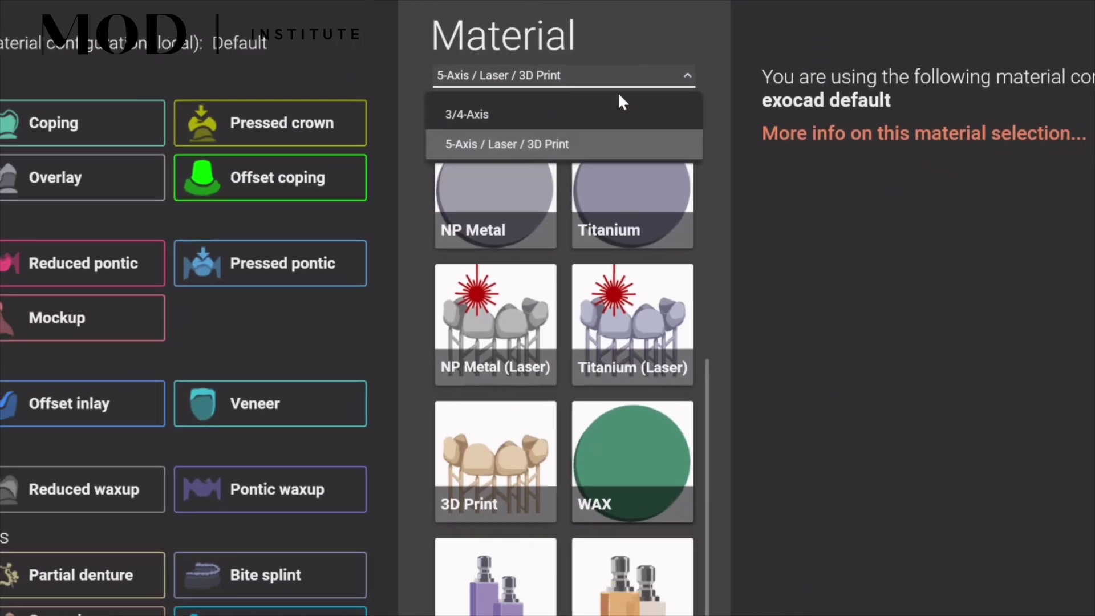
{"action": "left_click", "coordinate": [598, 117]}
{"action": "scroll", "coordinate": [612, 442], "scroll_direction": "down", "scroll_amount": 2}
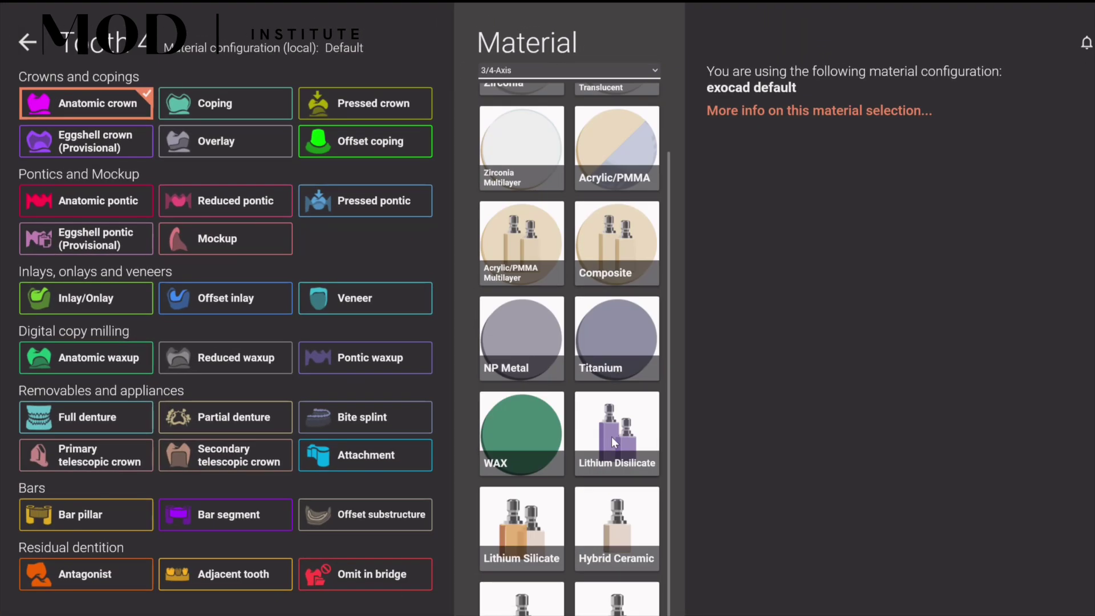
{"action": "left_click", "coordinate": [613, 442]}
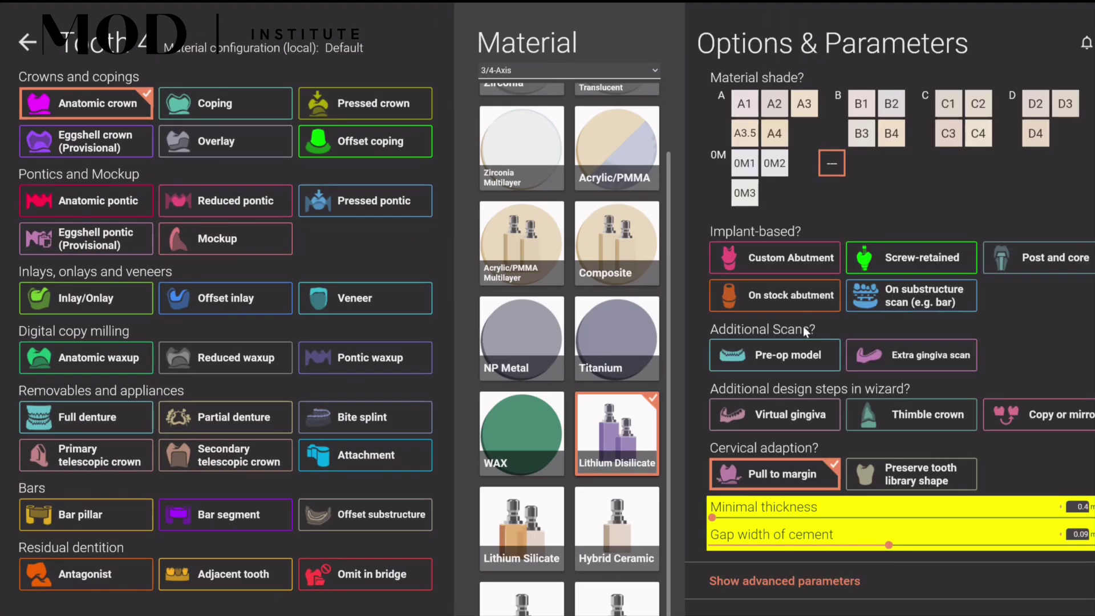
{"action": "left_click", "coordinate": [824, 592]}
{"action": "scroll", "coordinate": [991, 524], "scroll_direction": "down", "scroll_amount": 5}
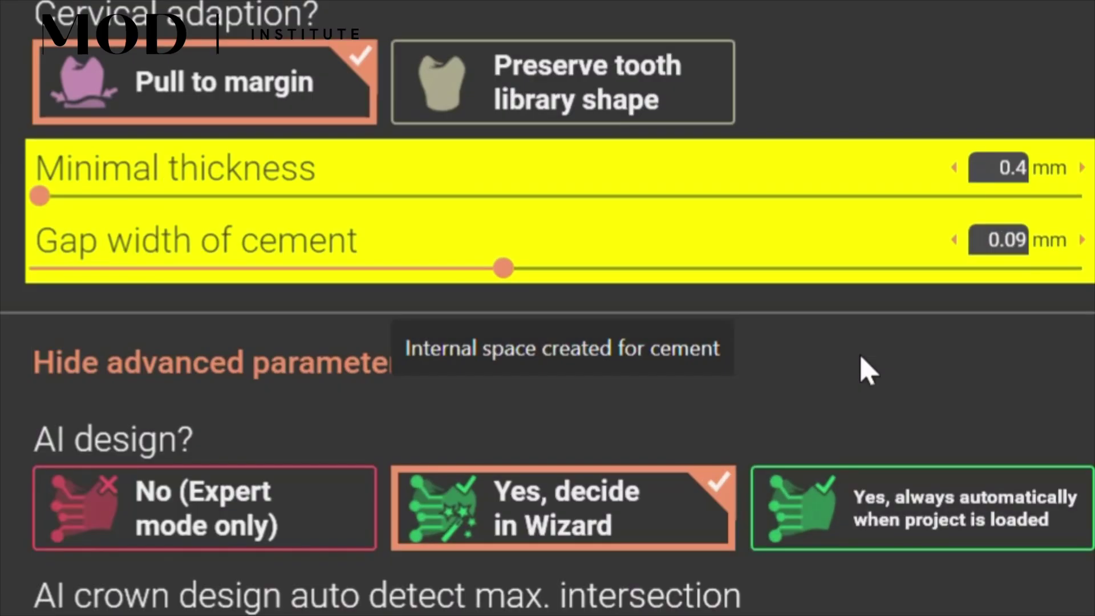
Step: Review advanced parameters: 0.1 mm crown margins, 1.27 mm milling diameter, AI smooth-vs-details 1
{"action": "scroll", "coordinate": [867, 371], "scroll_direction": "down", "scroll_amount": 3}
{"action": "scroll", "coordinate": [1021, 599], "scroll_direction": "down", "scroll_amount": 2}
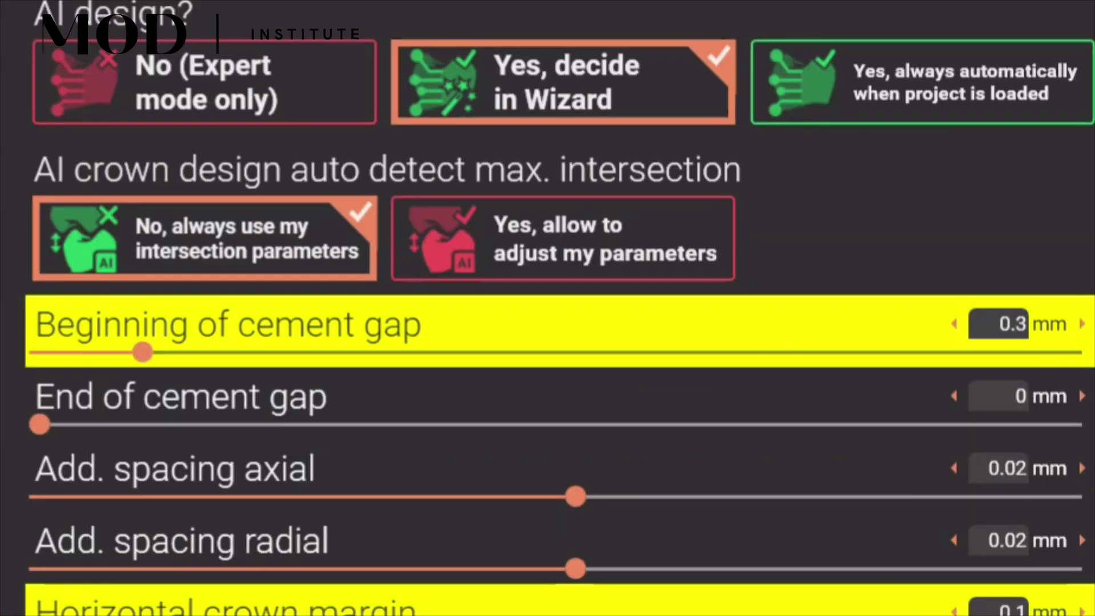
{"action": "scroll", "coordinate": [547, 308], "scroll_direction": "down", "scroll_amount": 3}
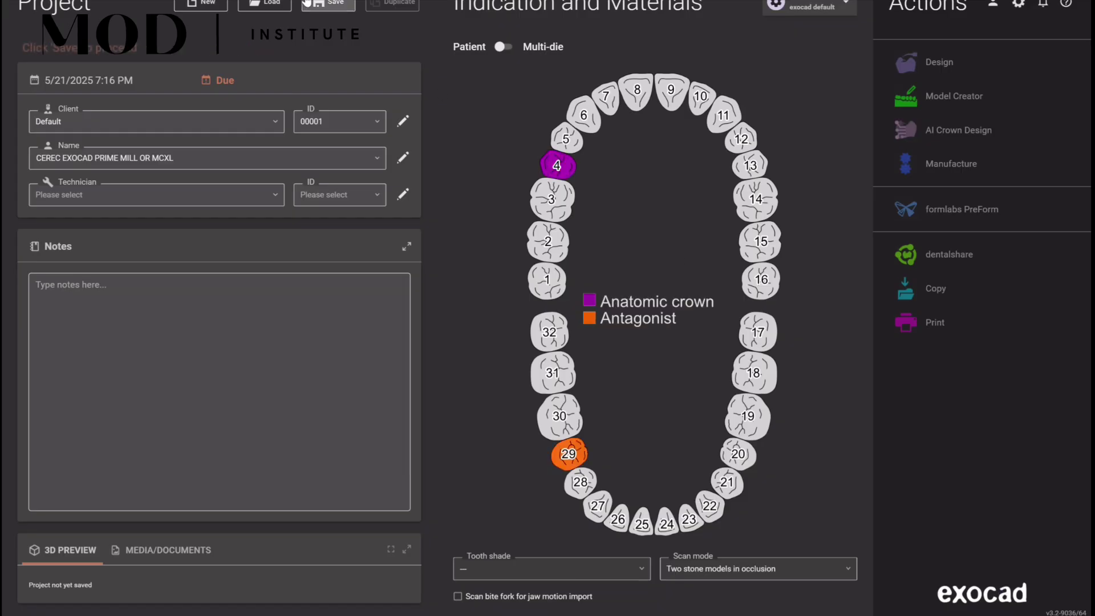
Step: Save the project, start the design, and load the up and l OBJ scans from Downloads
{"action": "left_click", "coordinate": [306, 3]}
{"action": "left_click", "coordinate": [905, 63]}
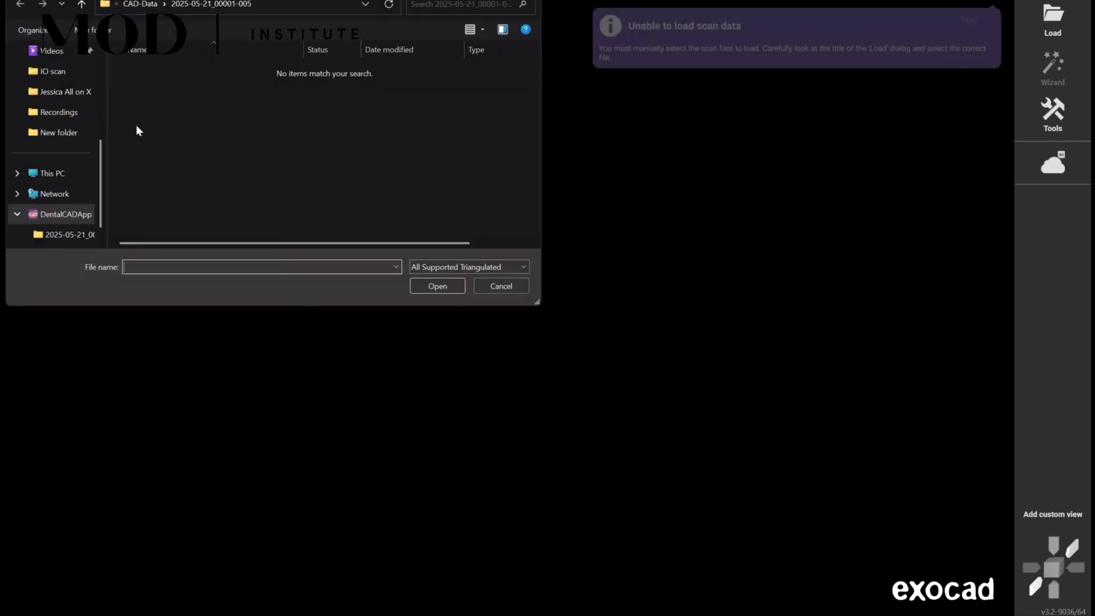
{"action": "left_click", "coordinate": [50, 155]}
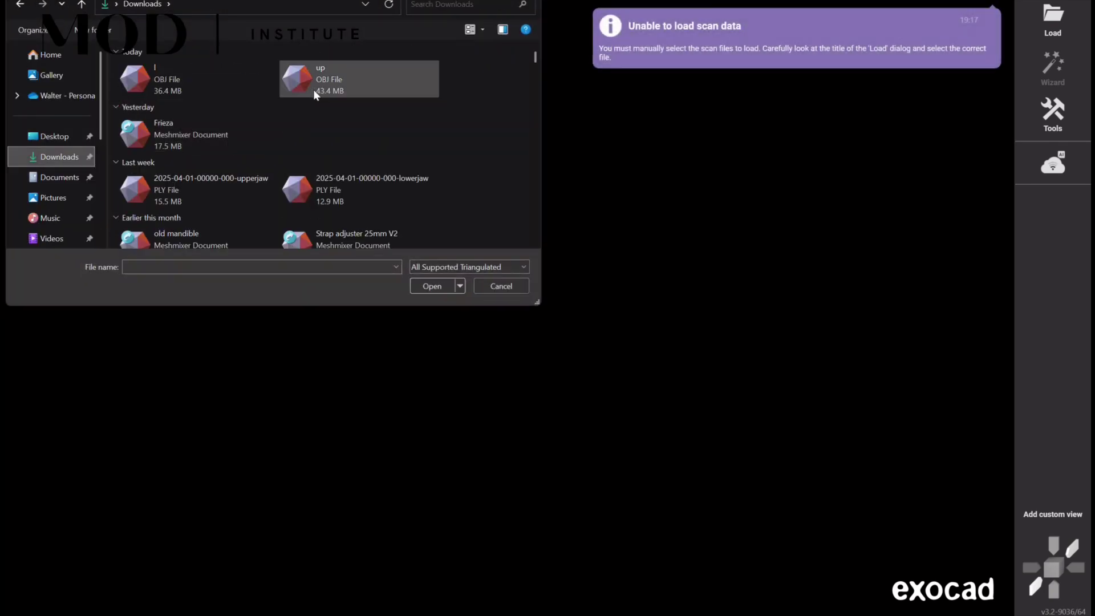
{"action": "double_click", "coordinate": [320, 91]}
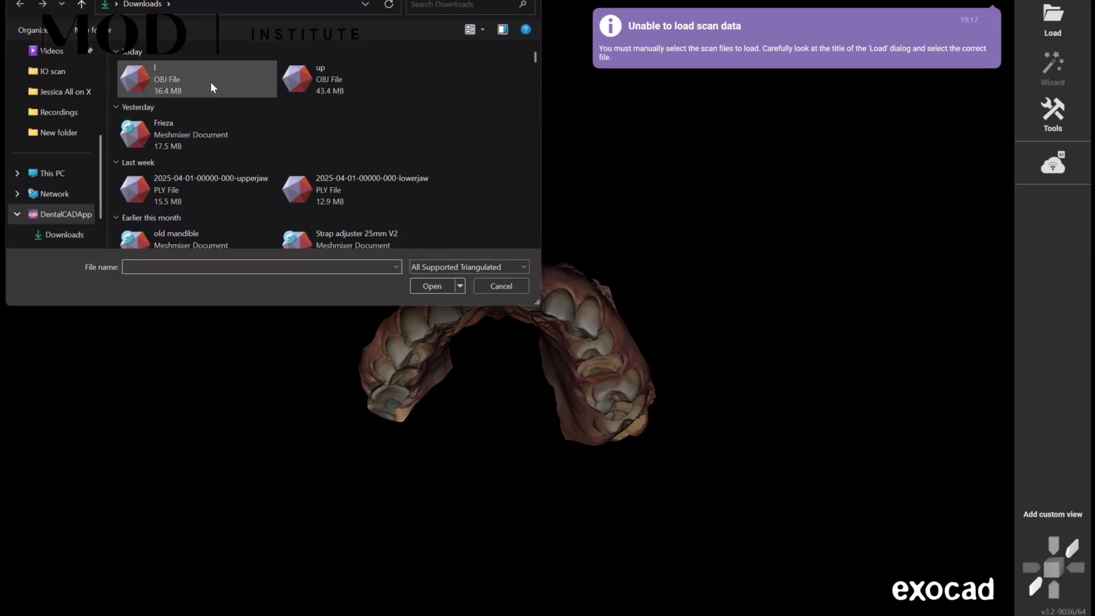
{"action": "double_click", "coordinate": [210, 81]}
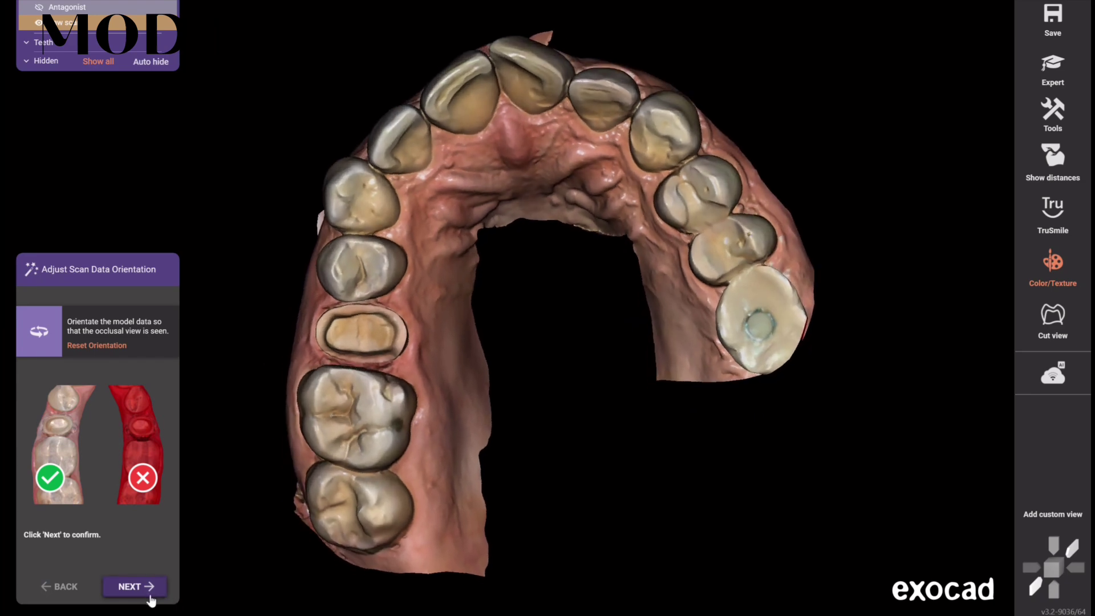
Step: Accept scan orientation, skip Cloud AI Crown Design, then detect and correct tooth 4's margin line
{"action": "left_click", "coordinate": [132, 587]}
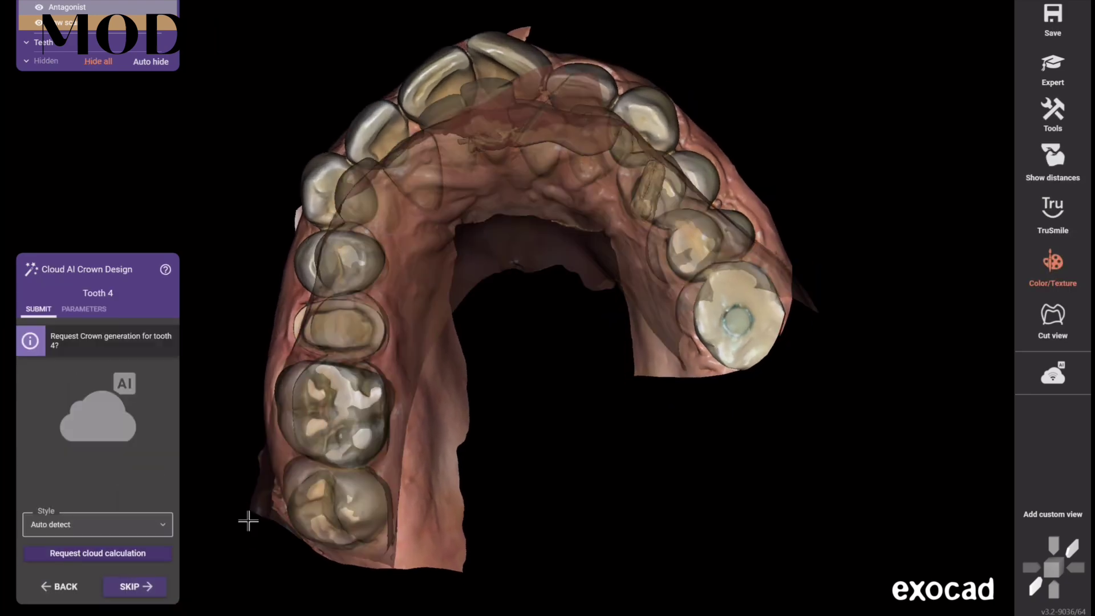
{"action": "left_click", "coordinate": [146, 587]}
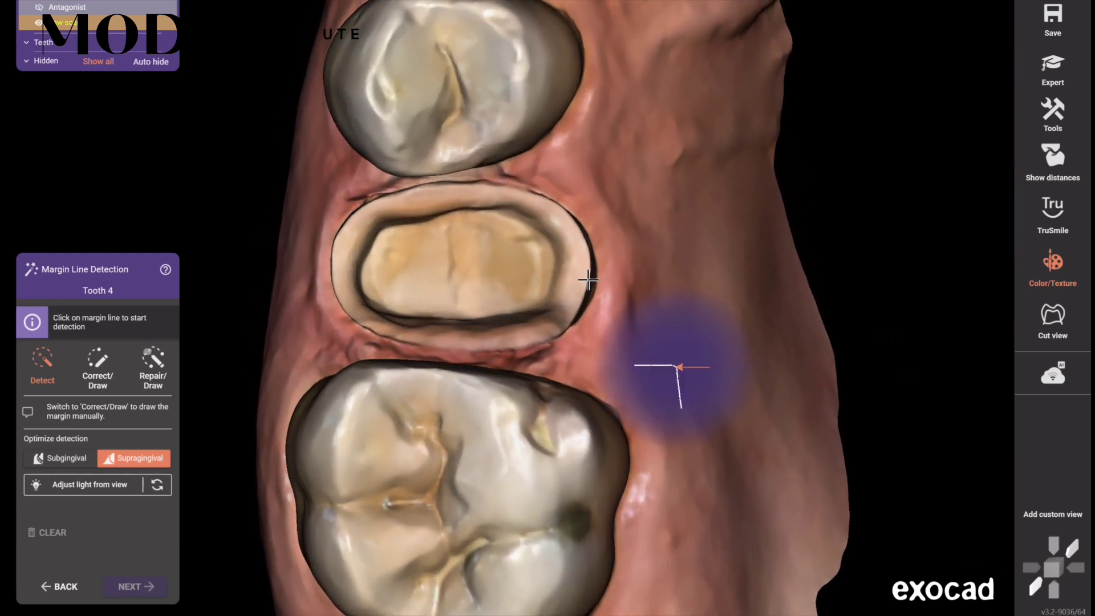
{"action": "left_click", "coordinate": [587, 280]}
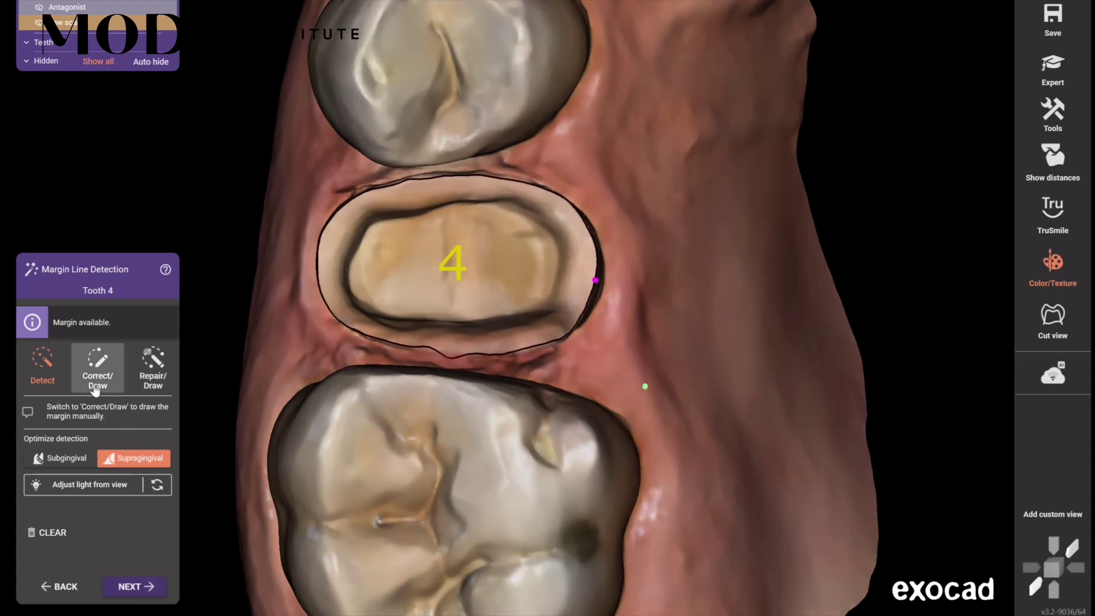
{"action": "left_click", "coordinate": [97, 365]}
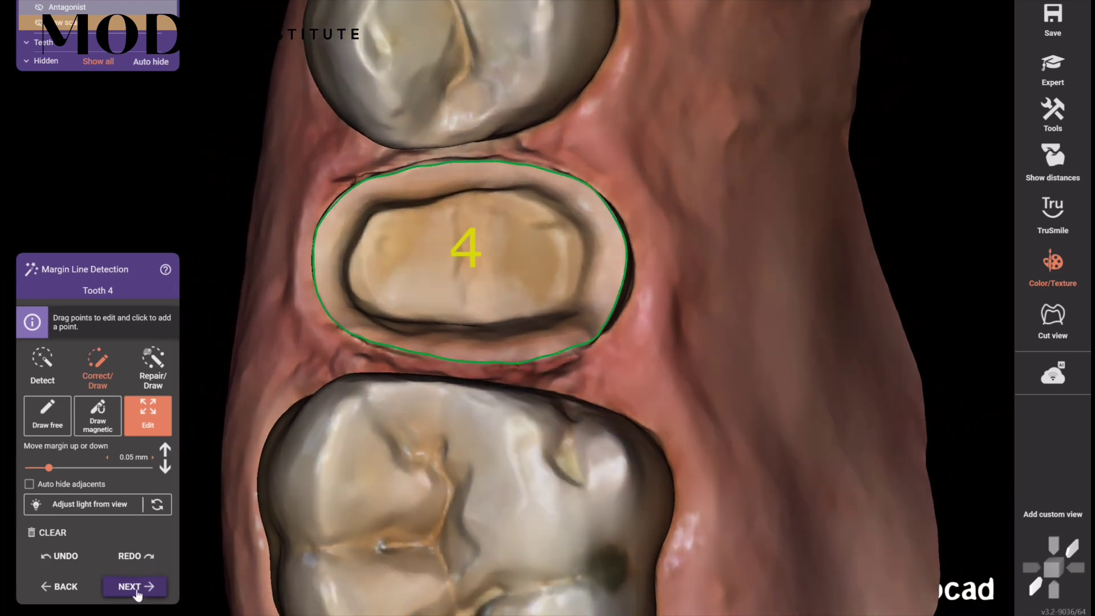
{"action": "left_click", "coordinate": [136, 587]}
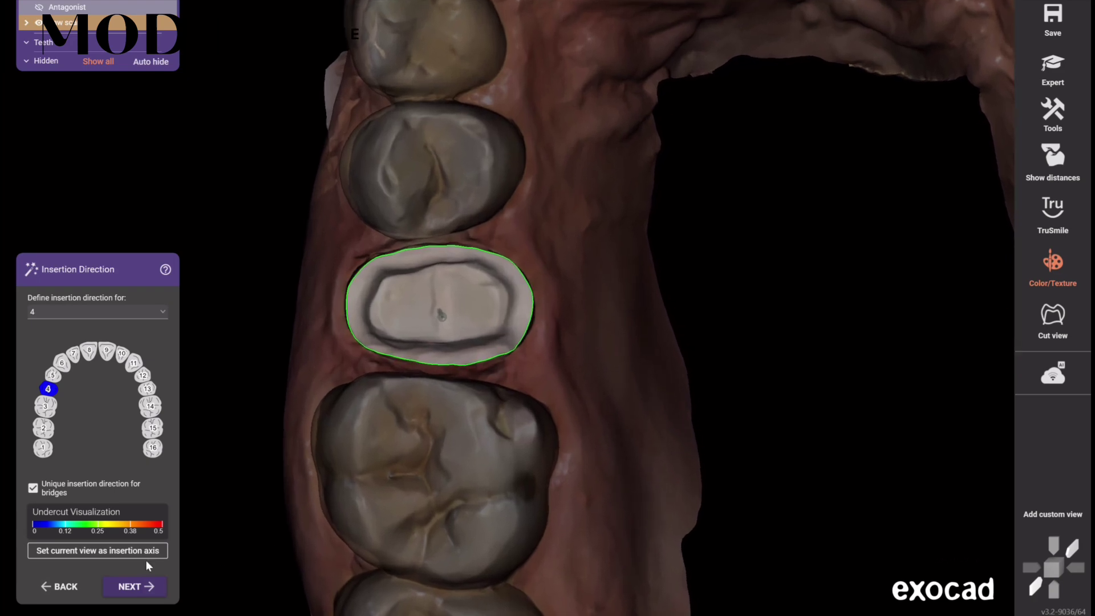
Step: Generate the crown bottoms for a bullnose/flat tool with 90% tool tip flat percentage
{"action": "left_click", "coordinate": [136, 586]}
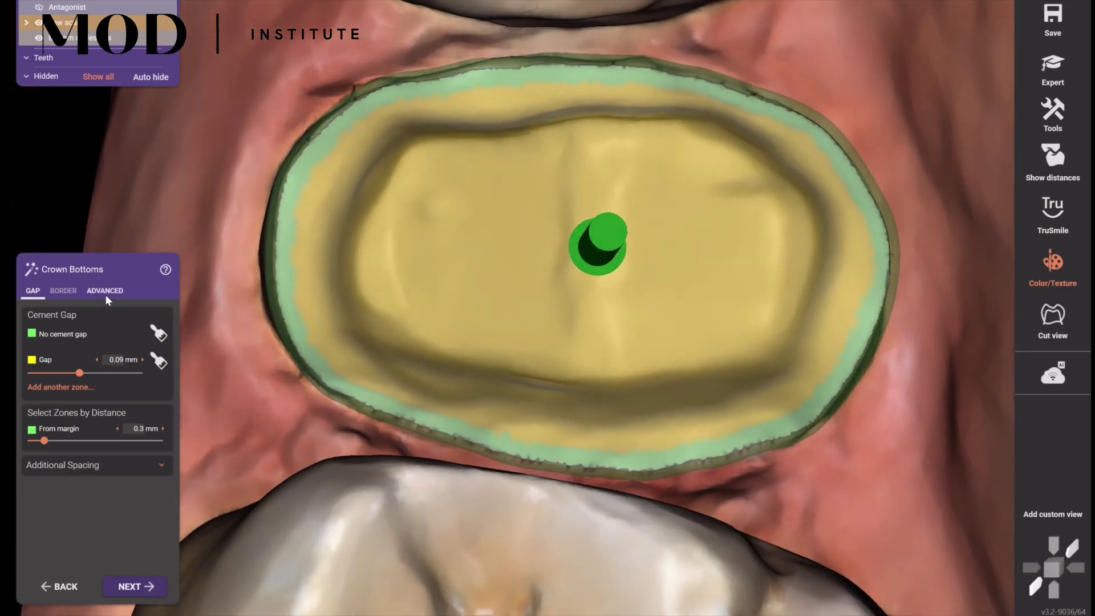
{"action": "left_click", "coordinate": [64, 291]}
{"action": "left_click", "coordinate": [105, 291]}
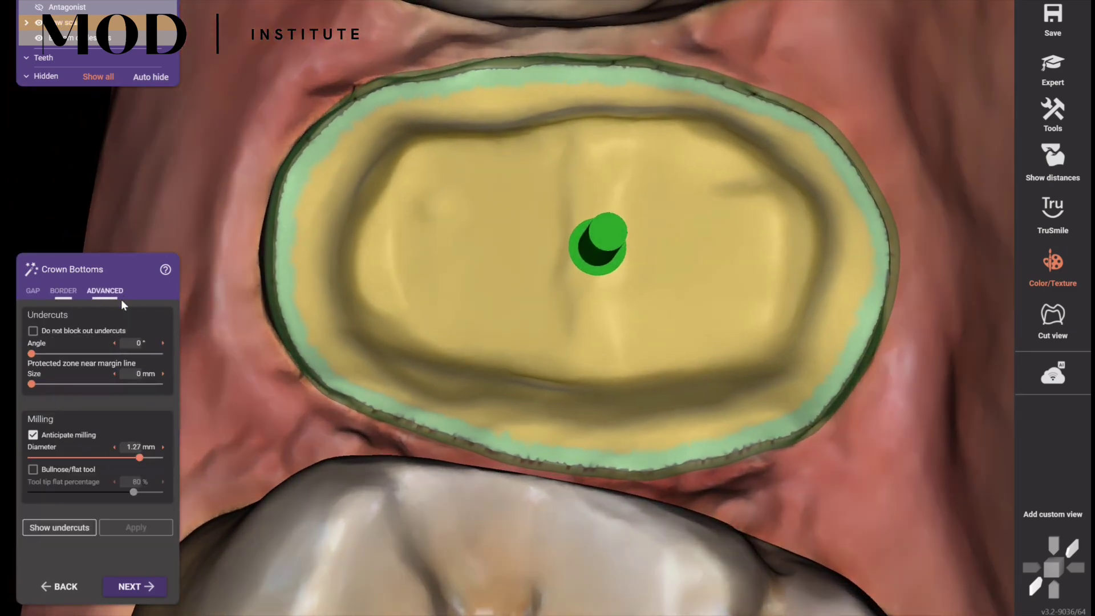
{"action": "left_click", "coordinate": [32, 470]}
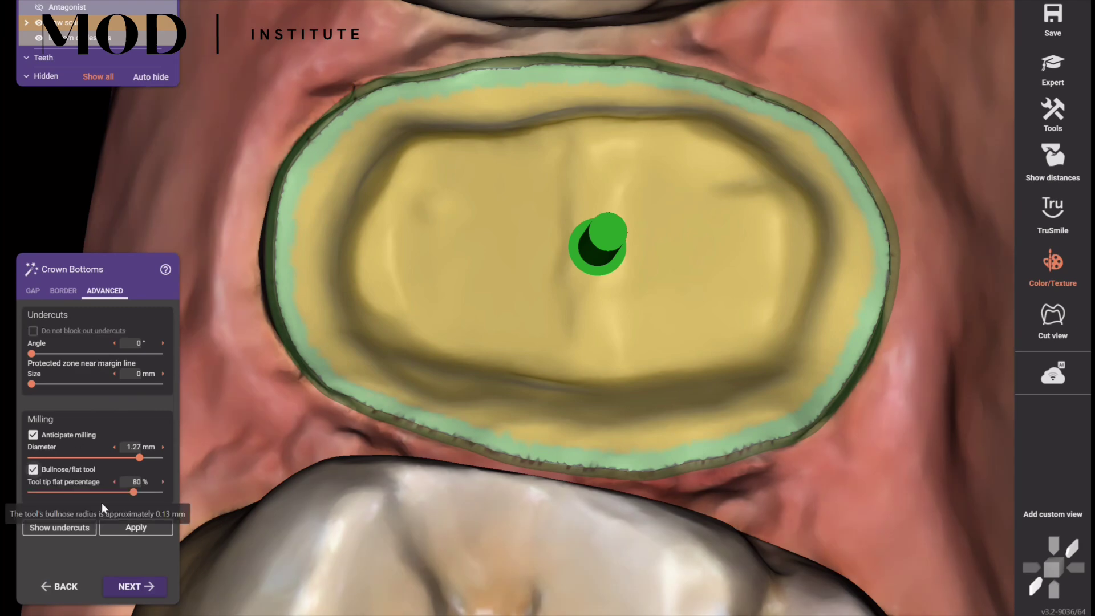
{"action": "left_click_drag", "start_coordinate": [135, 493], "coordinate": [153, 494]}
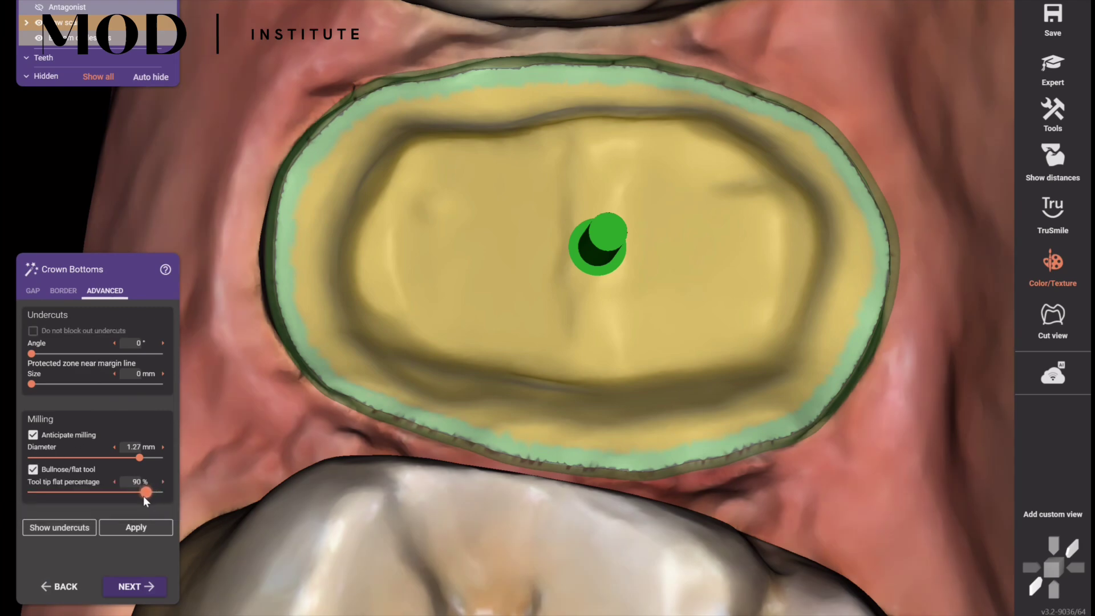
{"action": "left_click", "coordinate": [140, 528]}
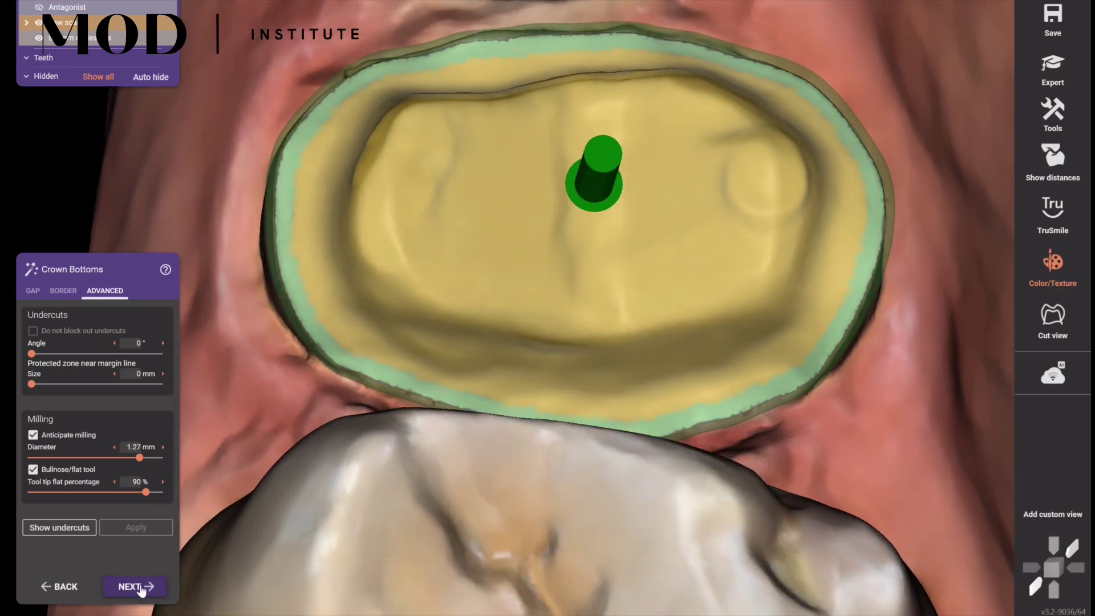
{"action": "left_click", "coordinate": [135, 586]}
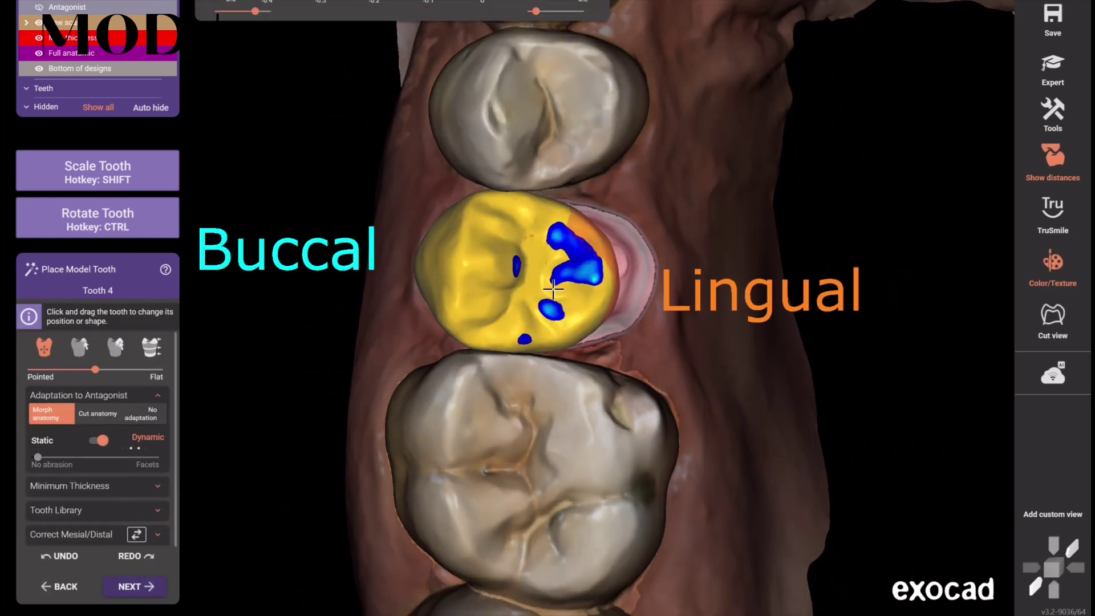
Step: Scale up the tooth 4 model crown and advance to free-forming
{"action": "left_click_drag", "start_coordinate": [531, 273], "coordinate": [611, 284], "text": "shift"}
{"action": "left_click_drag", "start_coordinate": [599, 233], "coordinate": [599, 232]}
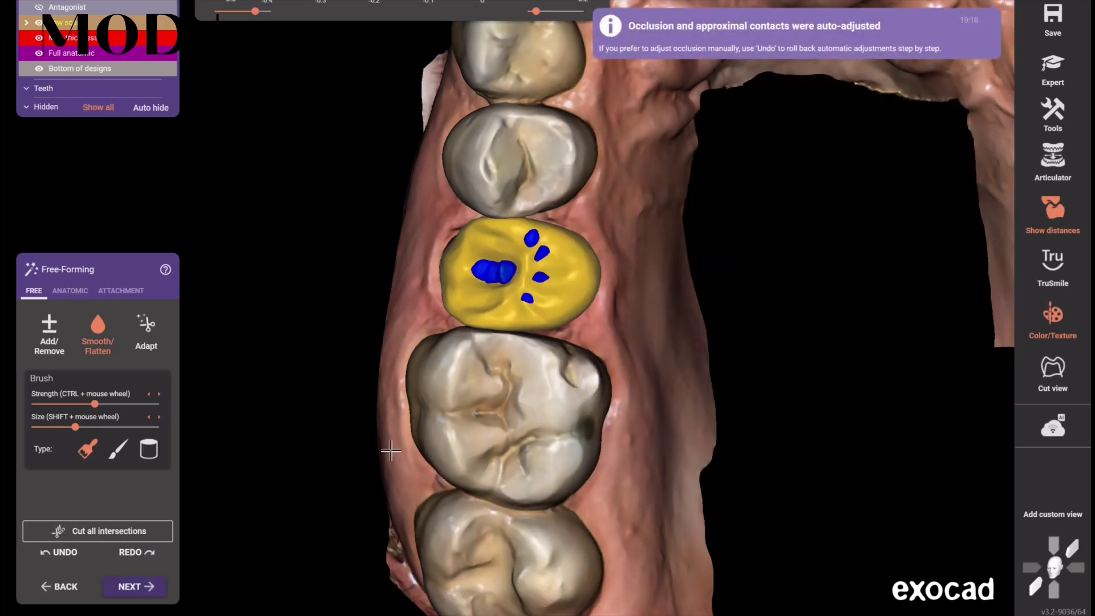
Step: Turn on dynamic contacts and move the lower jaw through its articulator motion
{"action": "mouse_move", "coordinate": [599, 5]}
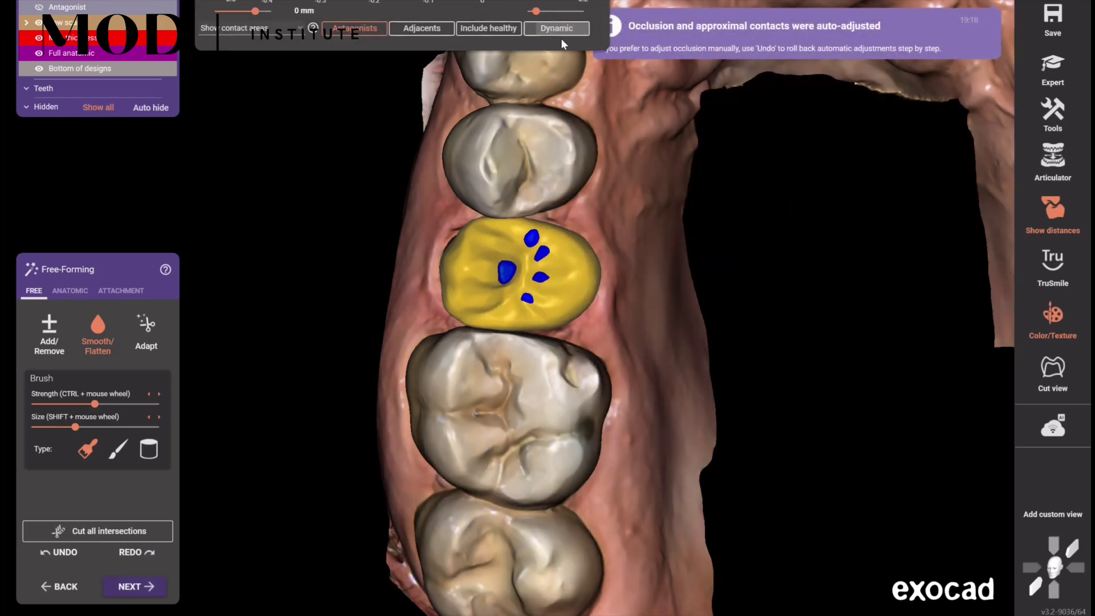
{"action": "left_click", "coordinate": [557, 28]}
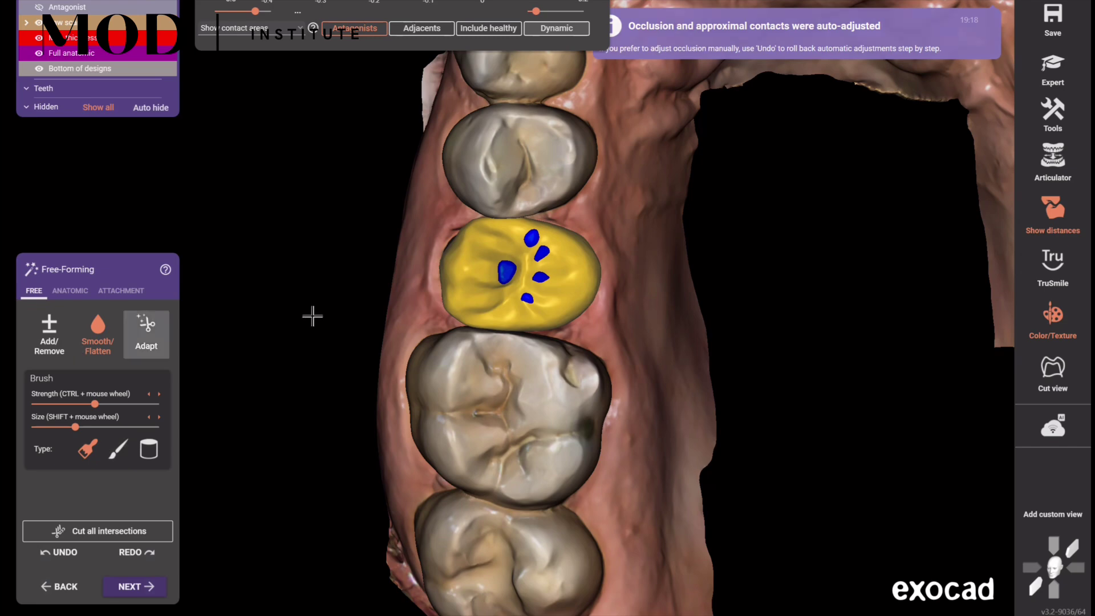
{"action": "left_click", "coordinate": [582, 30]}
{"action": "left_click", "coordinate": [583, 29]}
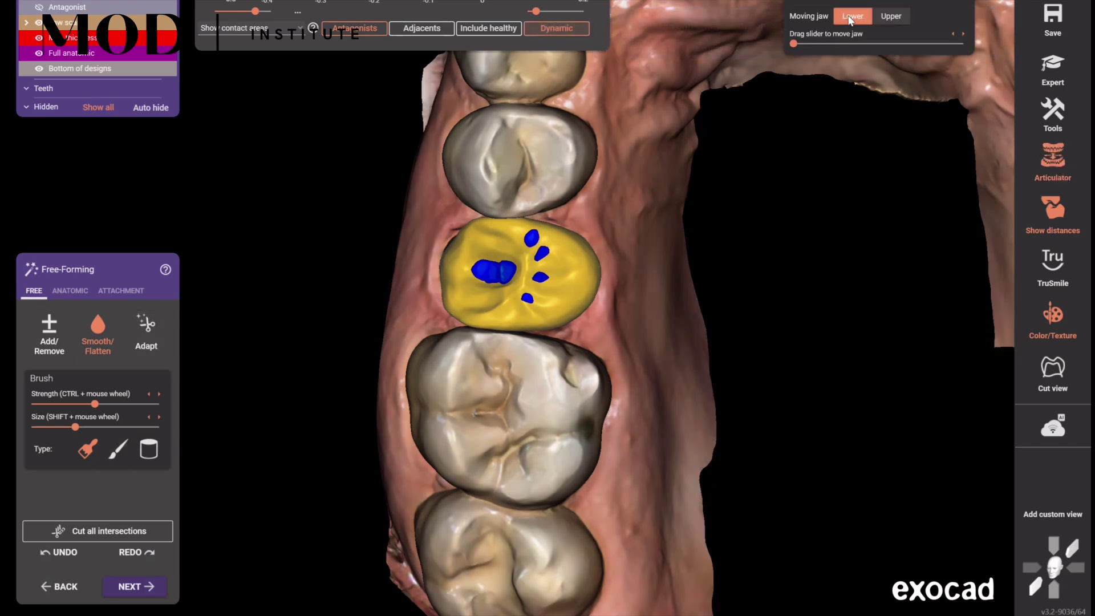
{"action": "mouse_move", "coordinate": [795, 45]}
{"action": "left_mouse_down"}
{"action": "mouse_move", "coordinate": [879, 43]}
{"action": "mouse_move", "coordinate": [855, 51]}
{"action": "mouse_move", "coordinate": [877, 46]}
{"action": "mouse_move", "coordinate": [854, 57]}
{"action": "mouse_move", "coordinate": [870, 67]}
{"action": "mouse_move", "coordinate": [846, 68]}
{"action": "mouse_move", "coordinate": [873, 69]}
{"action": "left_mouse_up"}
Step: Show contacts on healthy neighbouring teeth, hide the antagonist, and move the jaw partway back
{"action": "left_click", "coordinate": [489, 28]}
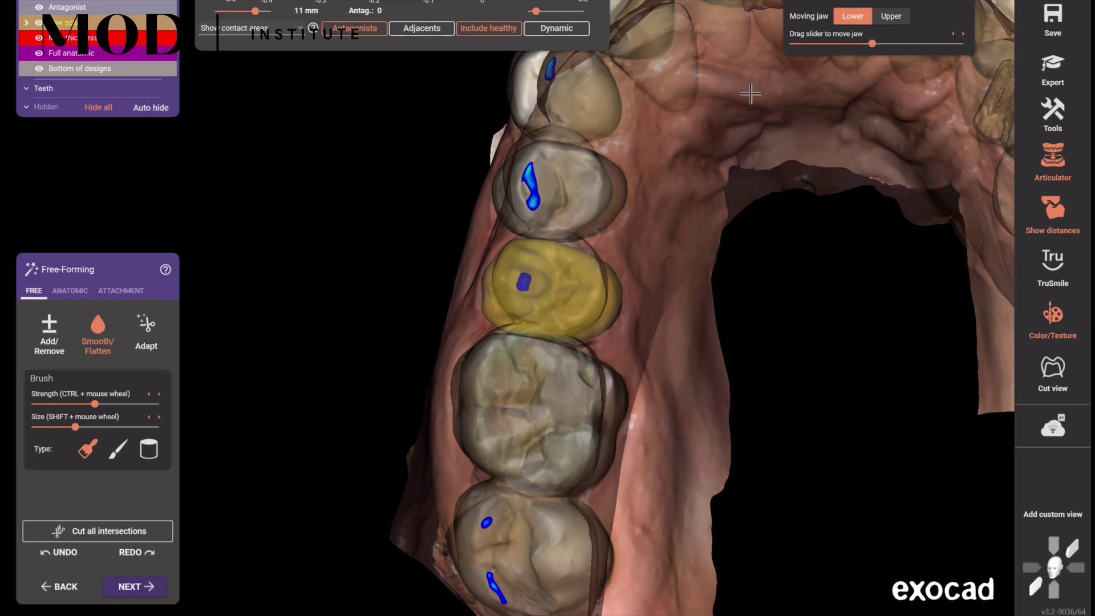
{"action": "key", "text": "a"}
{"action": "left_click_drag", "start_coordinate": [872, 44], "coordinate": [855, 50]}
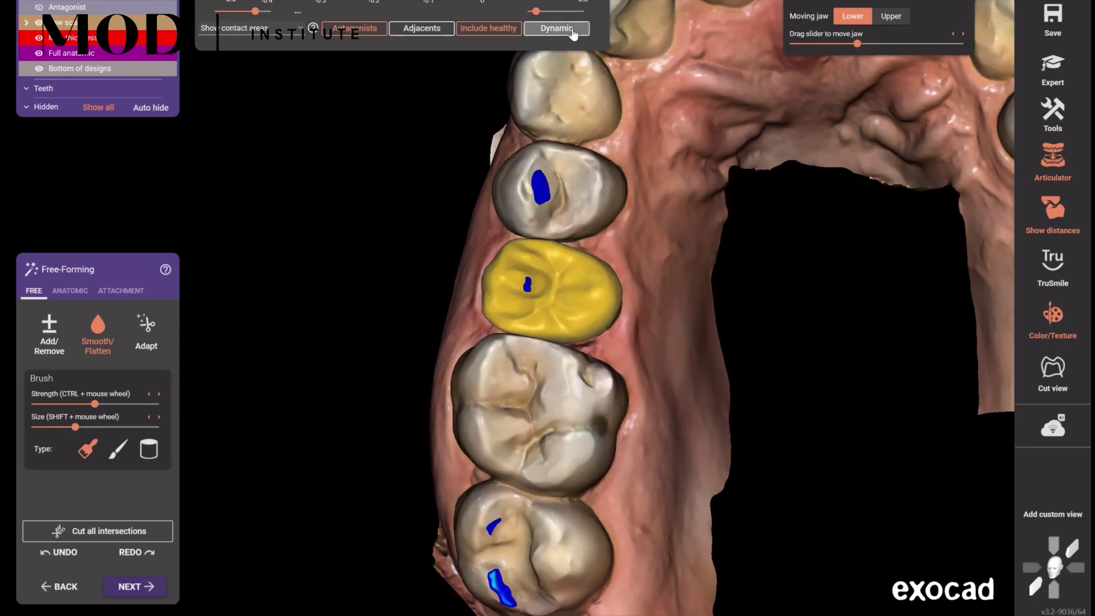
{"action": "left_click", "coordinate": [557, 28]}
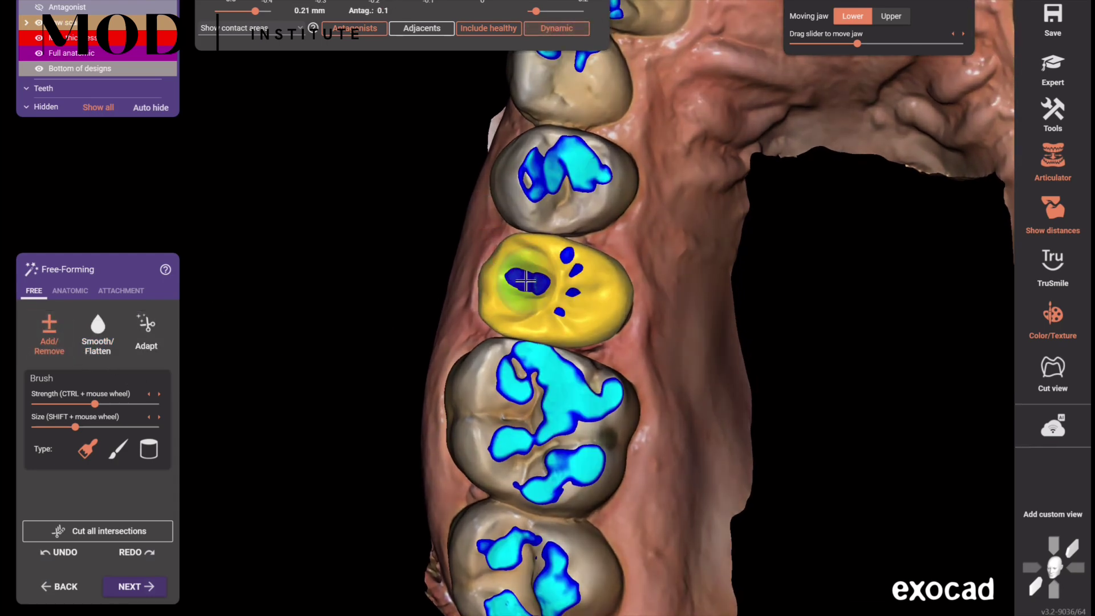
Step: Reshape the crown's contact spots with the add/remove brushes, then merge and save
{"action": "left_click_drag", "start_coordinate": [518, 280], "coordinate": [524, 280], "text": "shift"}
{"action": "left_click", "coordinate": [118, 449]}
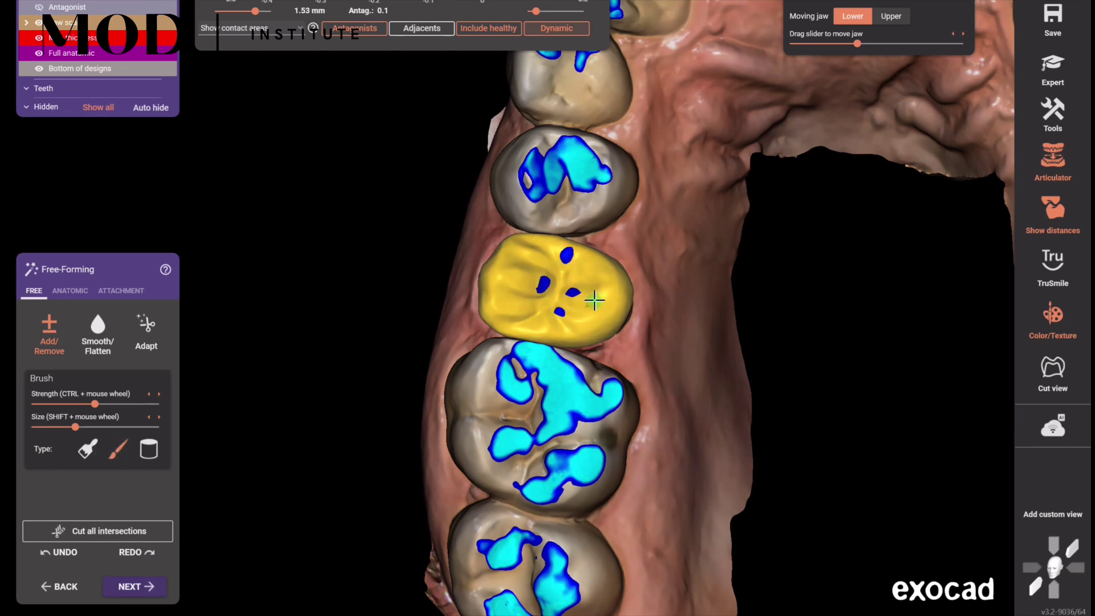
{"action": "left_click", "coordinate": [88, 449]}
{"action": "mouse_move", "coordinate": [631, 298]}
{"action": "left_mouse_down"}
{"action": "mouse_move", "coordinate": [606, 296]}
{"action": "mouse_move", "coordinate": [624, 297]}
{"action": "left_mouse_up"}
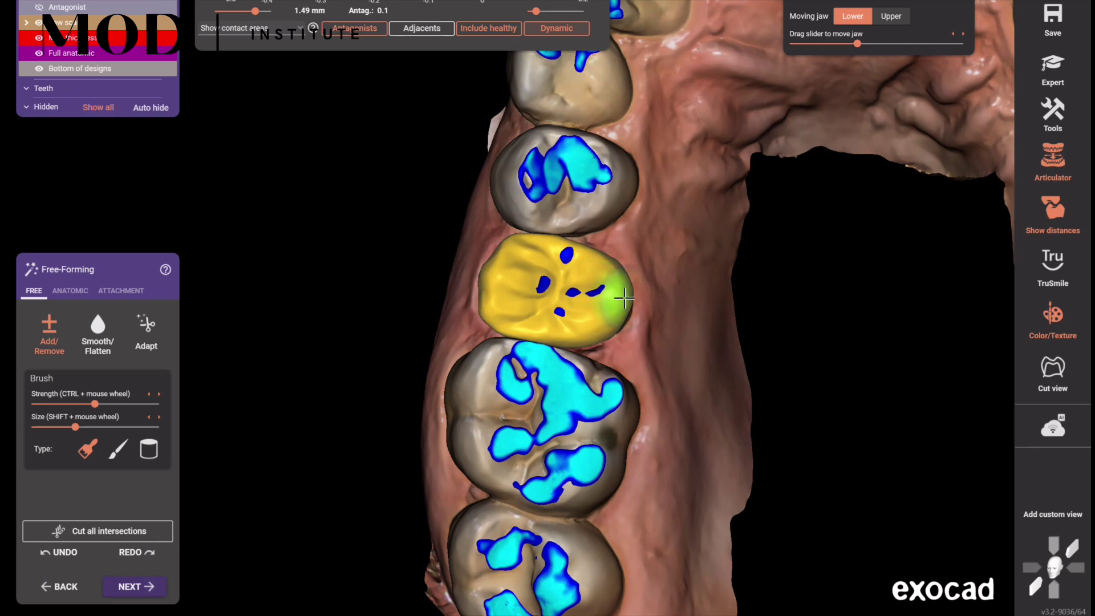
{"action": "left_click", "coordinate": [117, 449]}
{"action": "mouse_move", "coordinate": [598, 290]}
{"action": "left_mouse_down"}
{"action": "mouse_move", "coordinate": [591, 296]}
{"action": "mouse_move", "coordinate": [566, 299]}
{"action": "mouse_move", "coordinate": [575, 293]}
{"action": "mouse_move", "coordinate": [563, 314]}
{"action": "mouse_move", "coordinate": [611, 293]}
{"action": "left_mouse_up"}
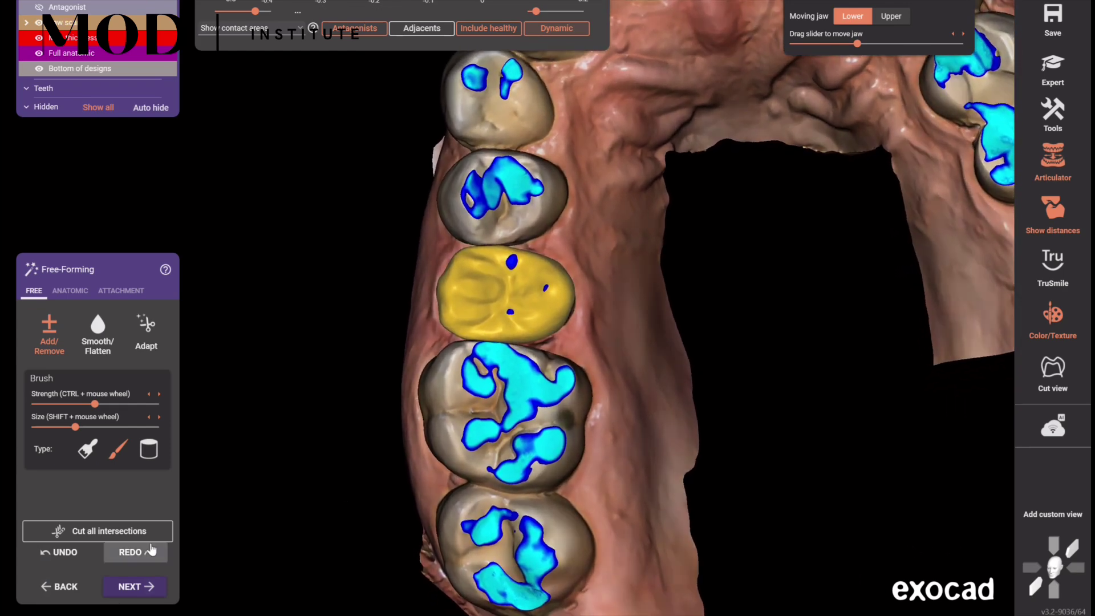
{"action": "left_click", "coordinate": [136, 587]}
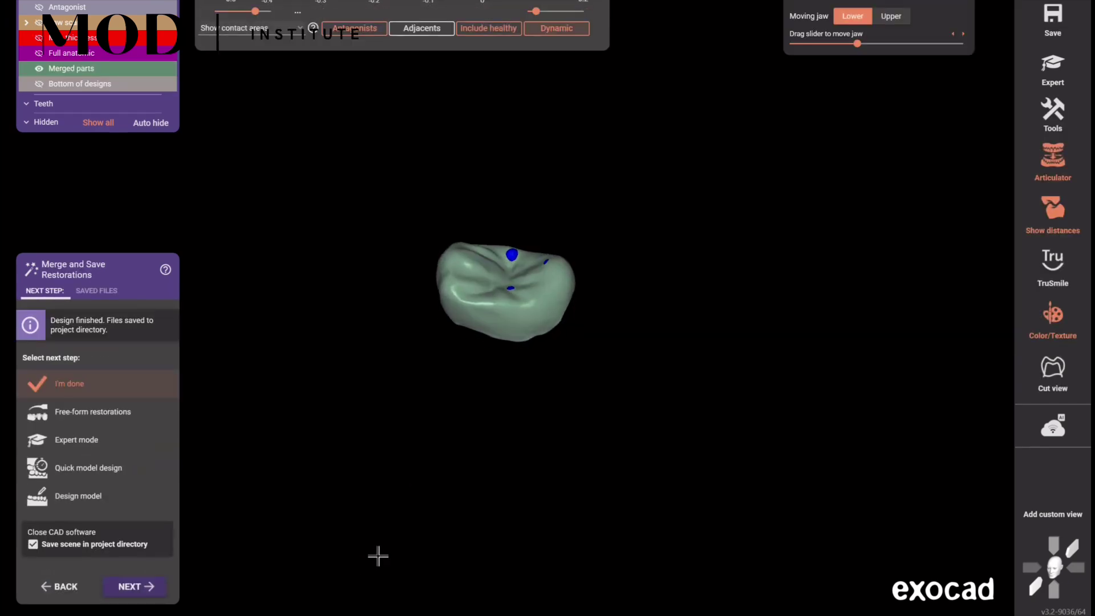
Step: Show adjacent contacts, finish the design, and open the case's CAD-Data folder in Explorer
{"action": "left_click", "coordinate": [424, 29]}
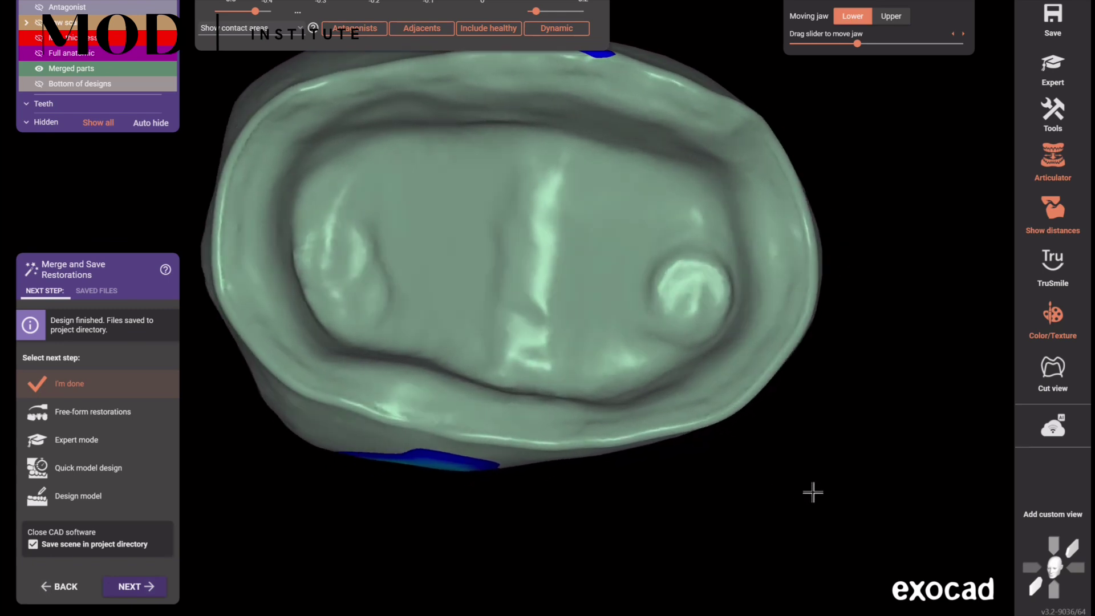
{"action": "left_click", "coordinate": [144, 588]}
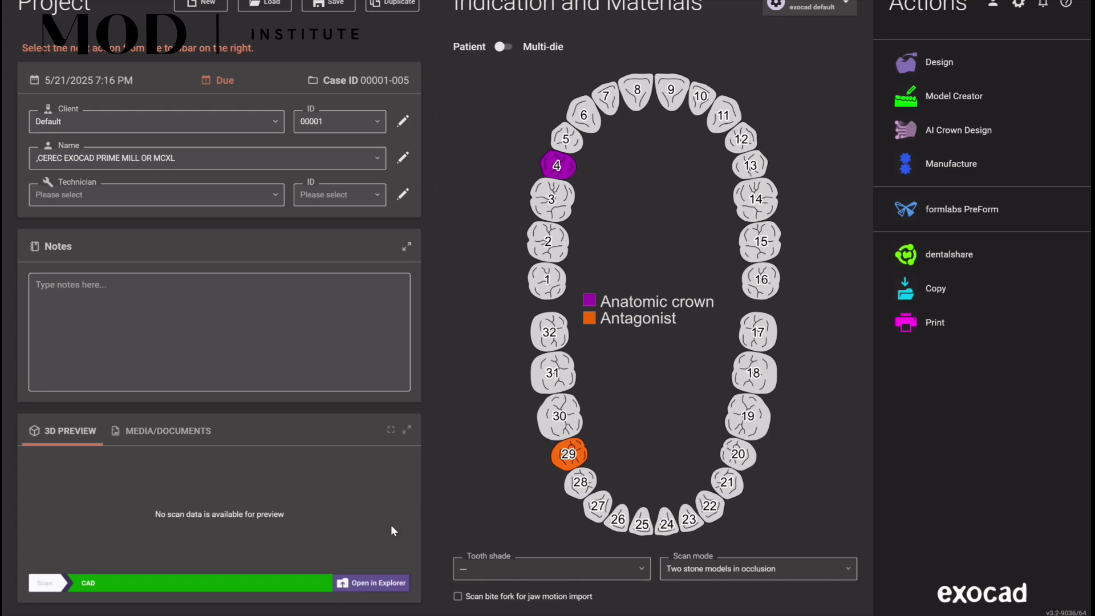
{"action": "left_click", "coordinate": [371, 582]}
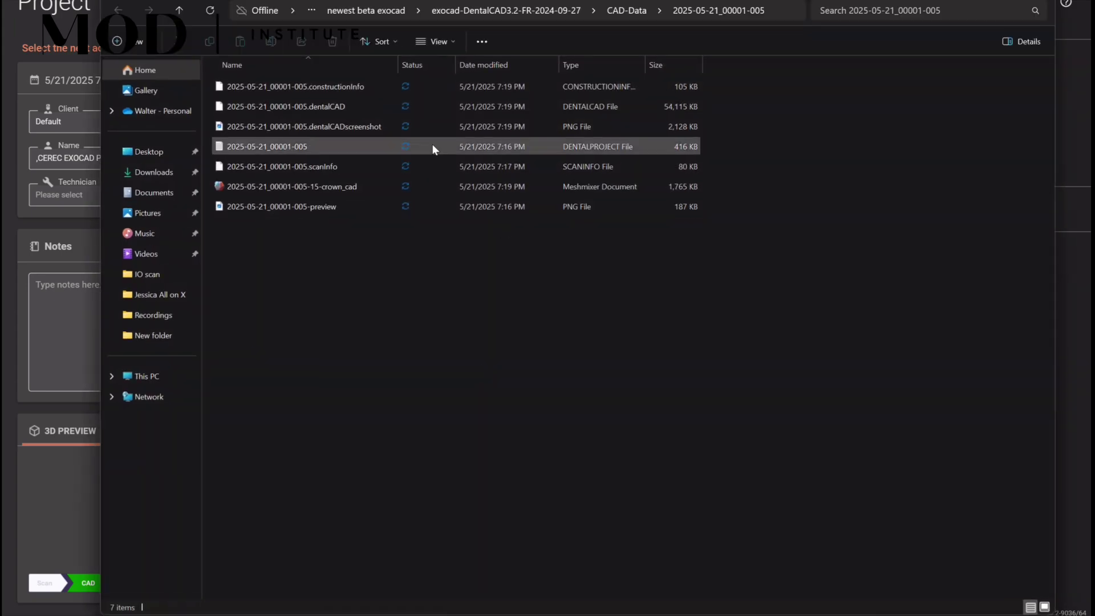
{"action": "left_click", "coordinate": [309, 93]}
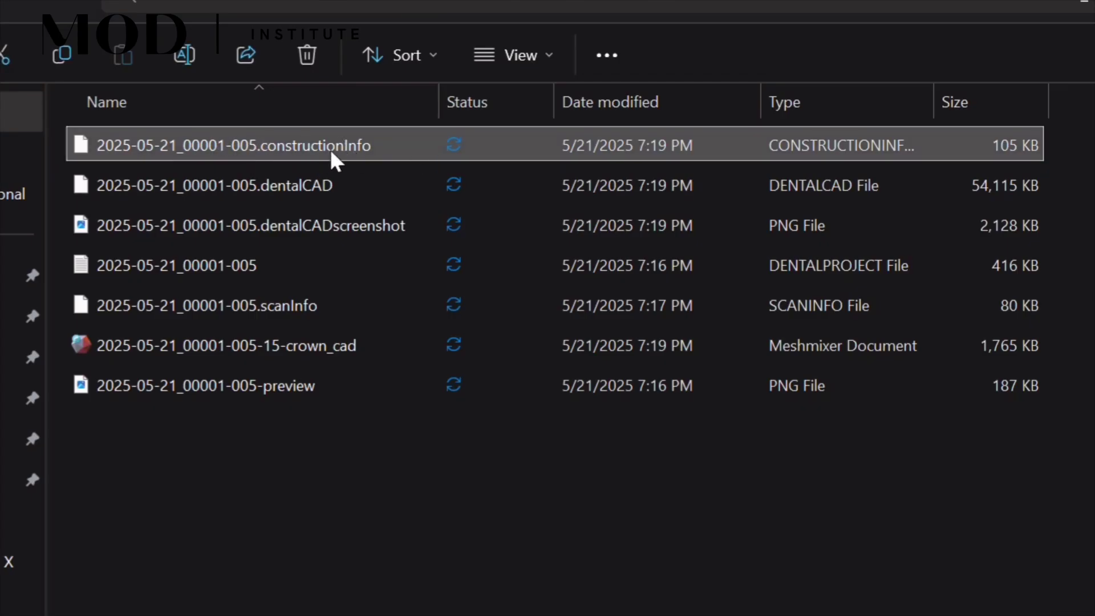
{"action": "left_click", "coordinate": [372, 356]}
{"action": "double_click", "coordinate": [379, 349]}
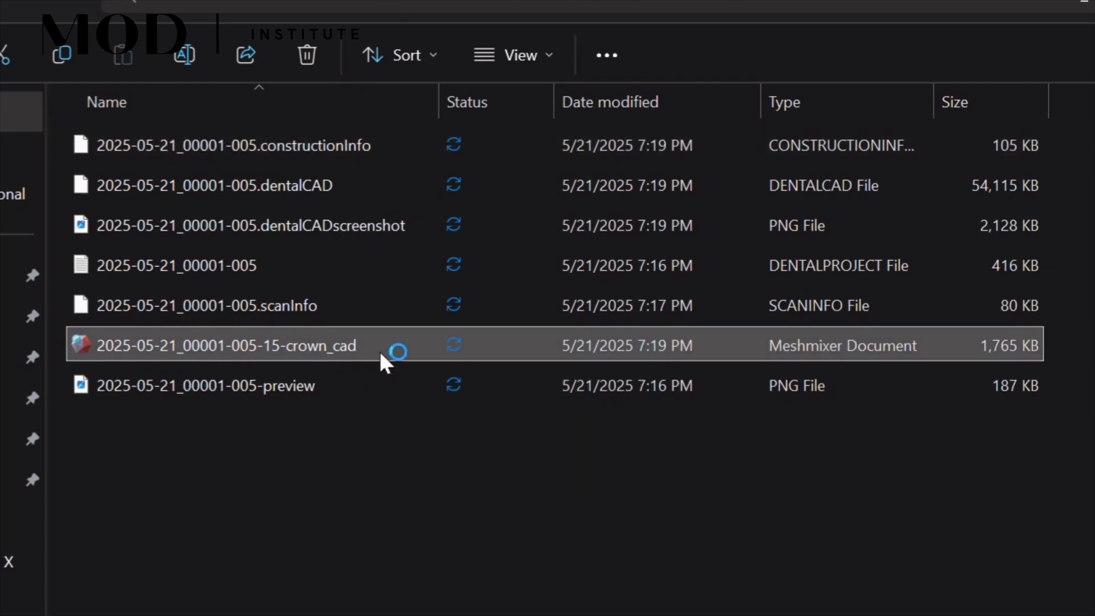